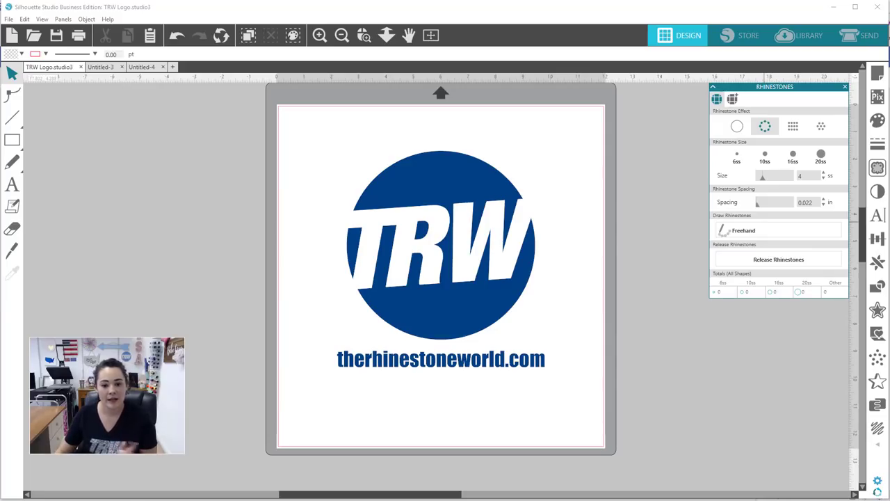
In the Untitled-4 document, create a rounded 0.080 in offset around the whole unicorn and fill that offset with pink.
click(148, 67)
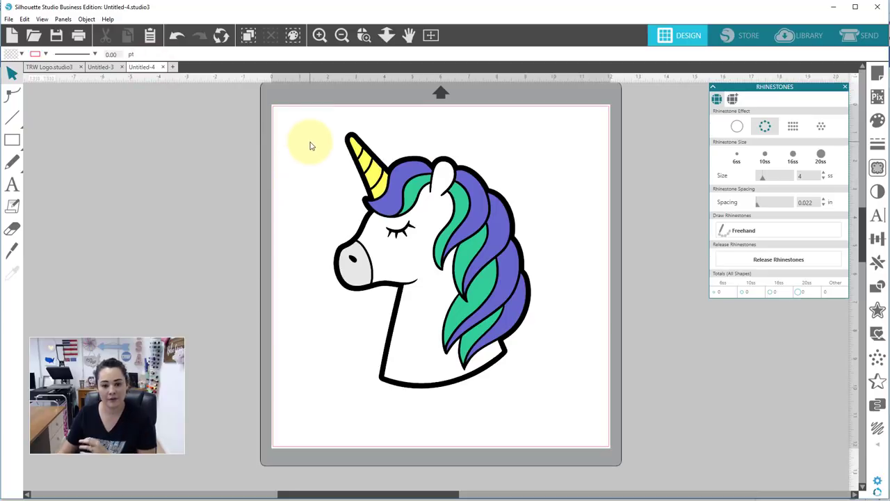
drag(305, 140, 512, 403)
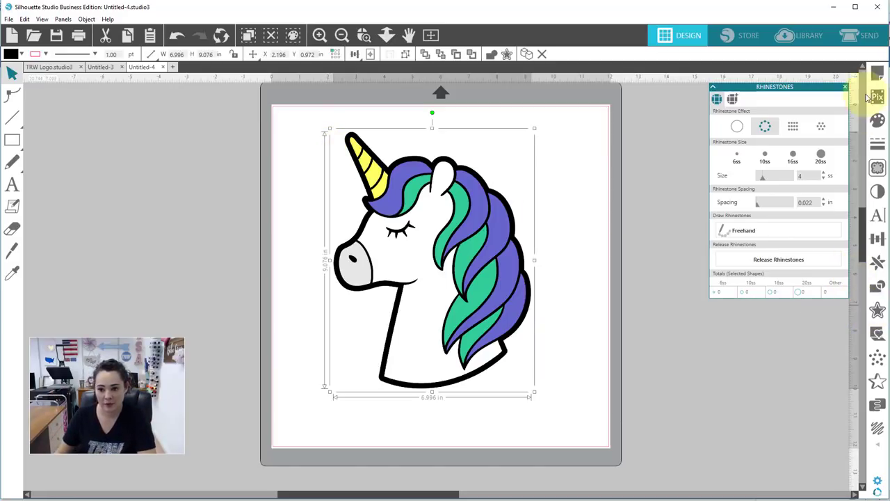
click(877, 312)
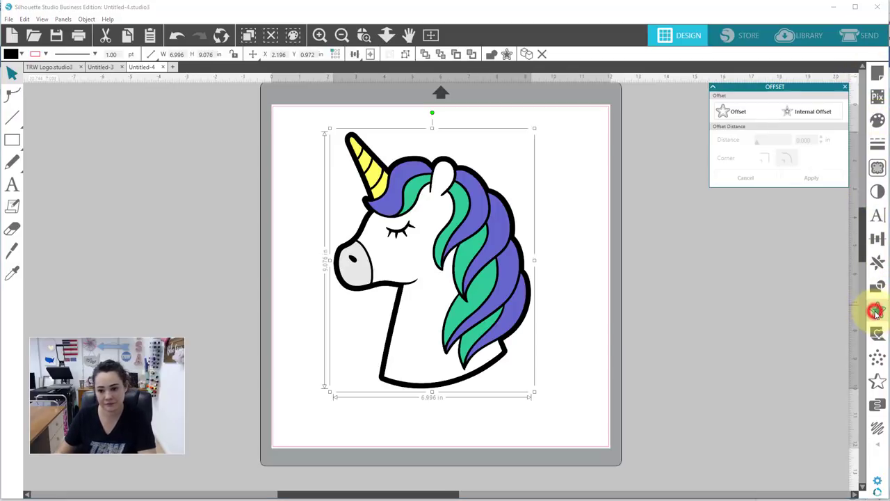
click(734, 113)
click(731, 116)
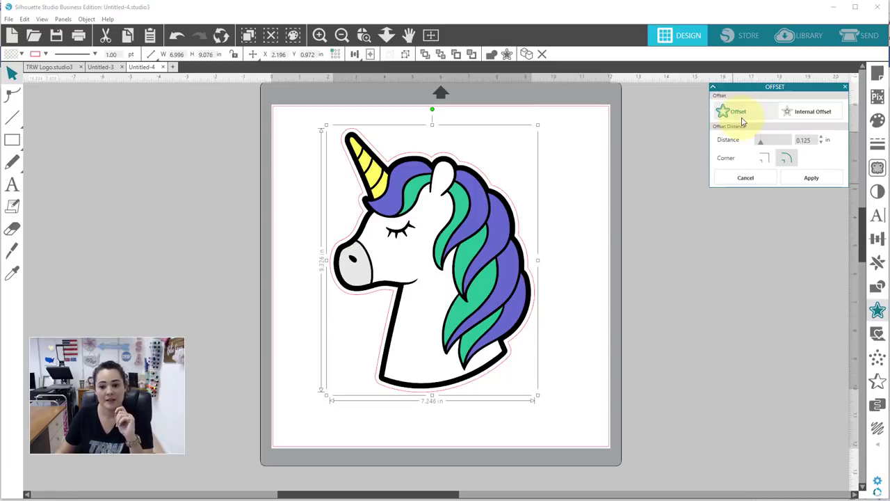
double_click(810, 140)
text(.08)
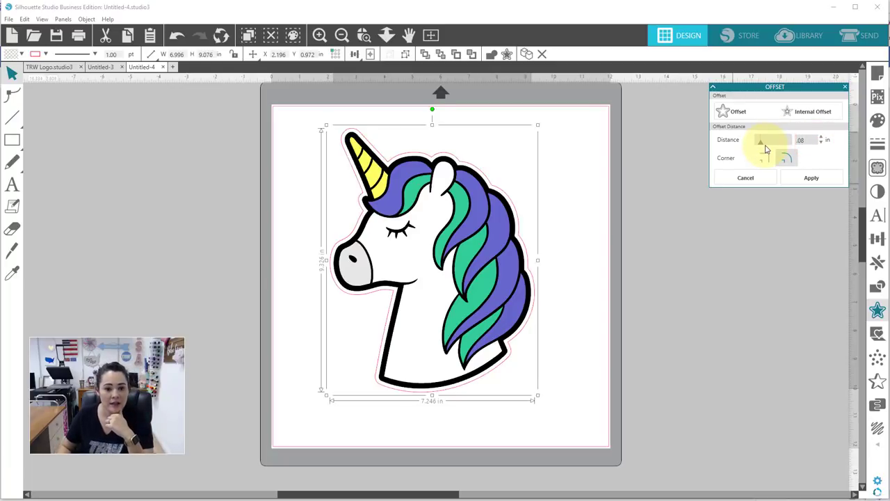
key(Return)
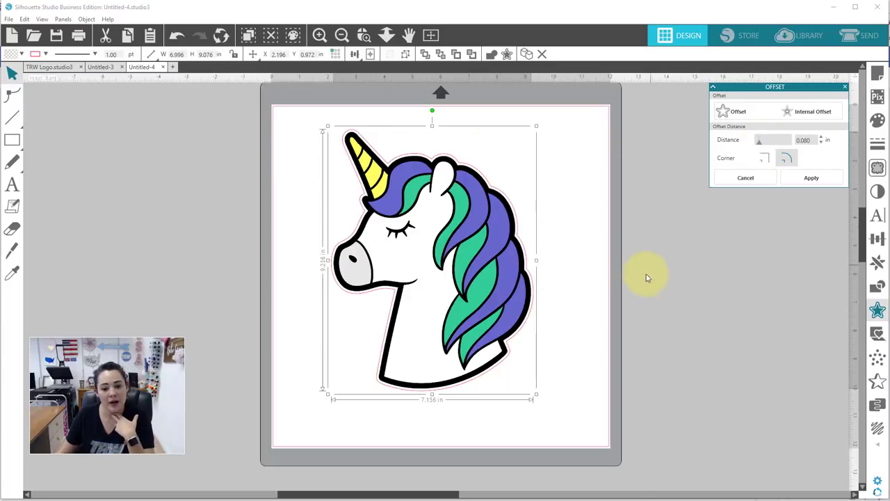
click(812, 178)
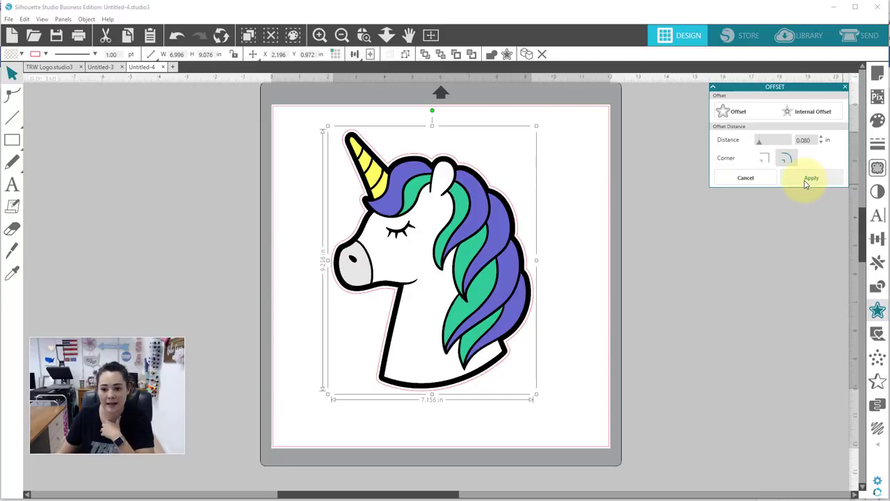
click(809, 179)
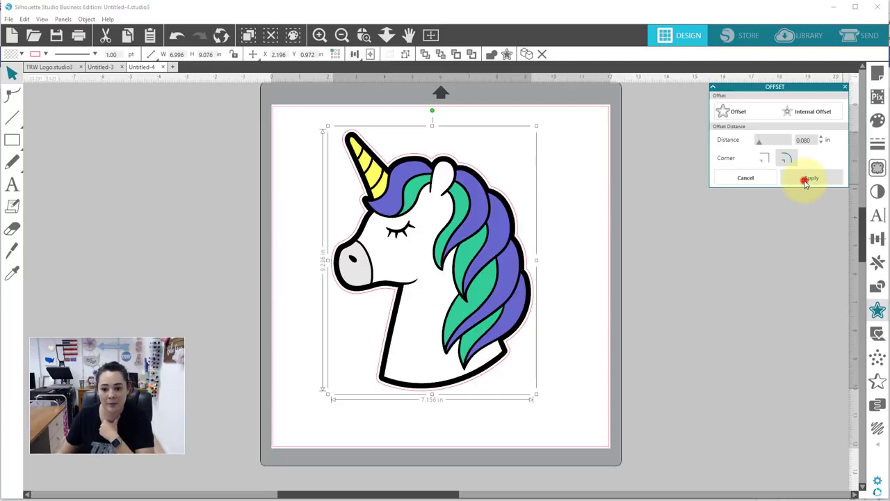
click(21, 53)
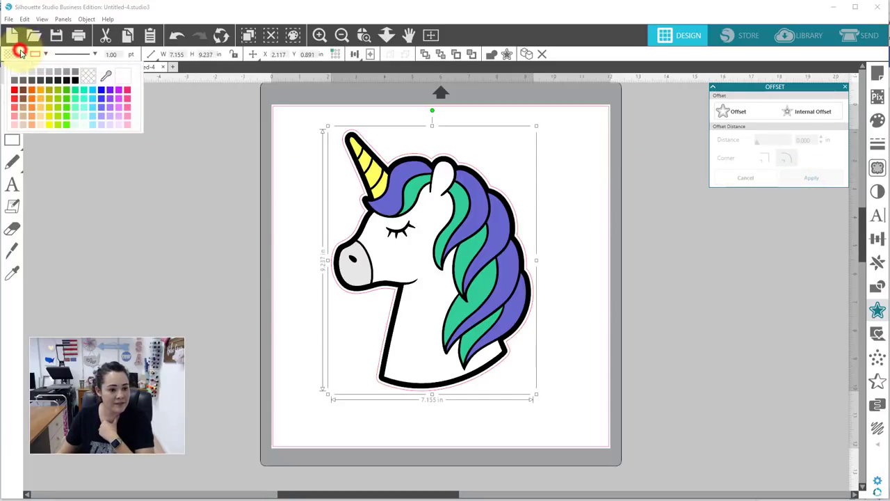
click(126, 90)
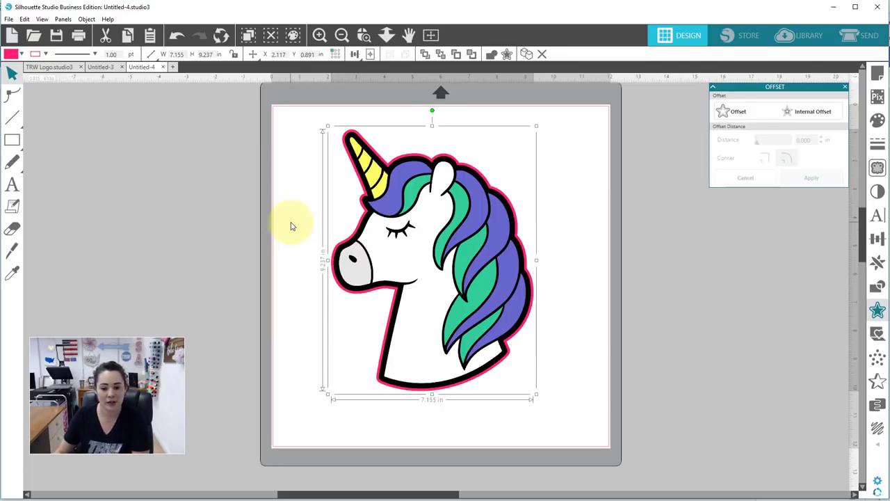
Create another 0.080 in offset around the pink offset shape and fill it with light blue.
click(736, 114)
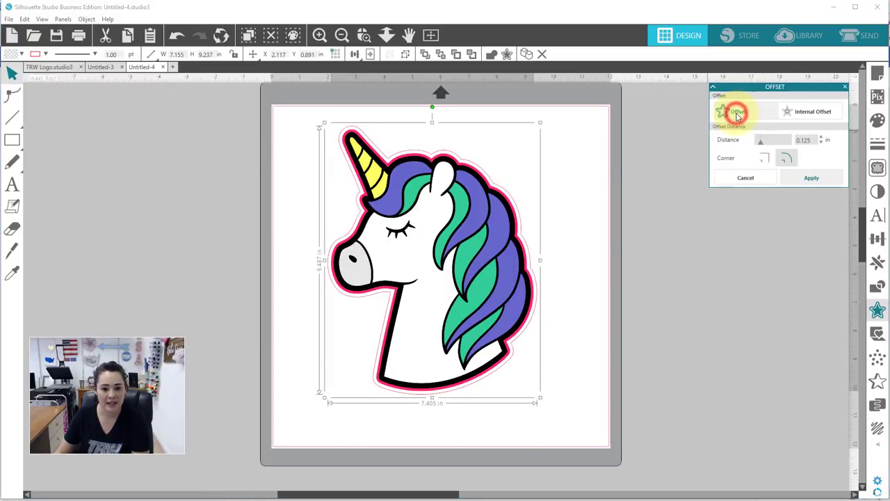
click(811, 139)
text(.08)
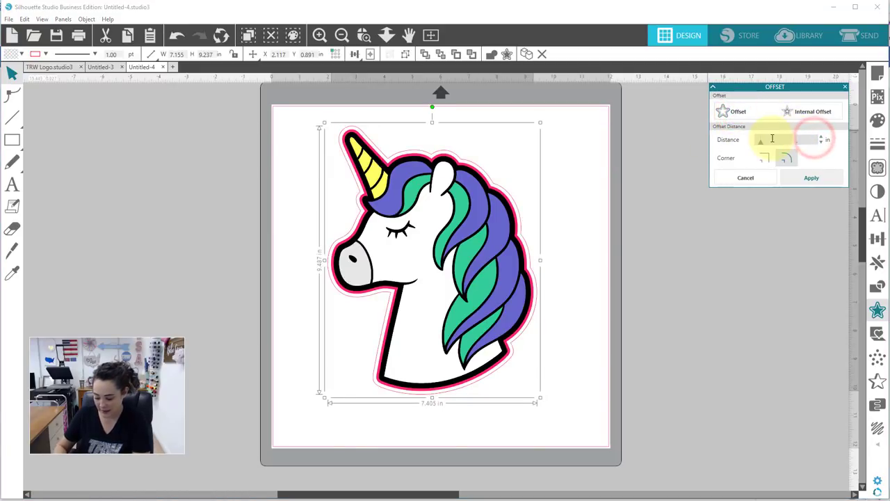
key(Return)
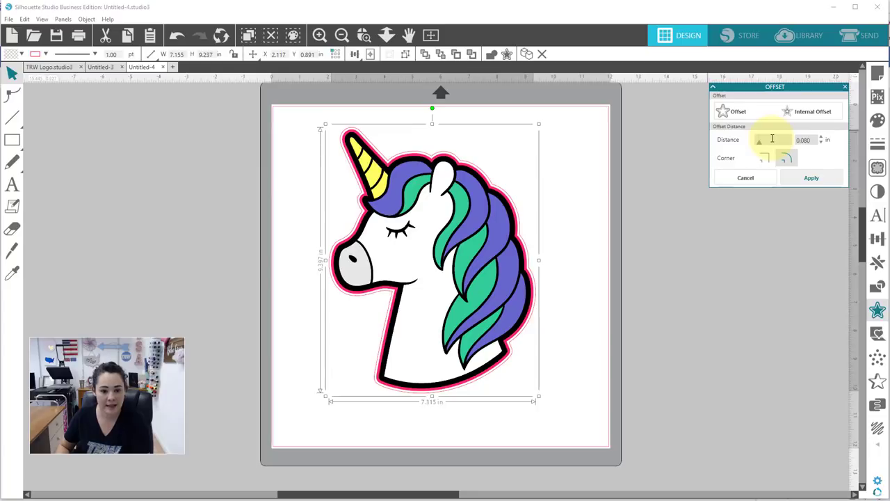
click(806, 177)
click(21, 54)
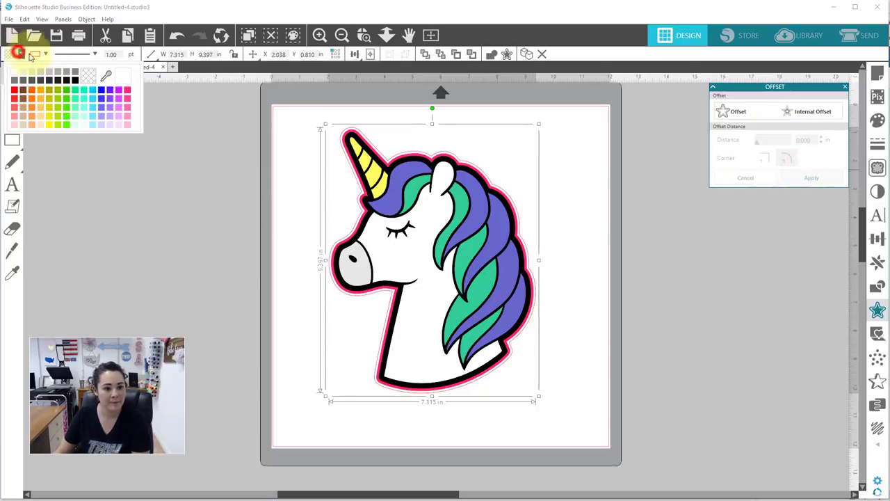
click(93, 91)
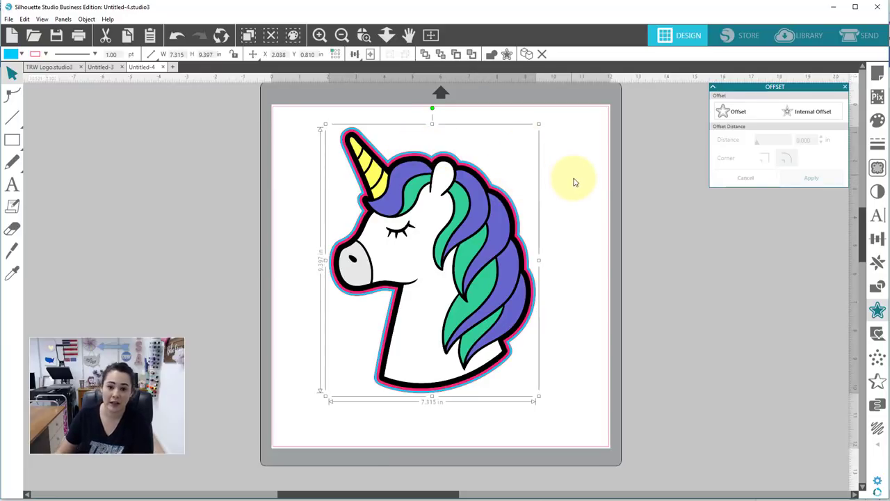
Select the pink and light blue offset shapes together and make them a compound path.
click(362, 32)
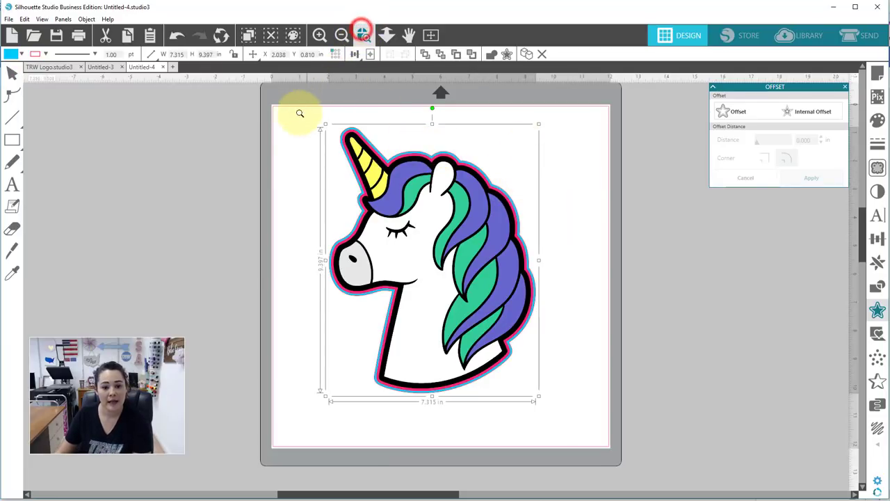
drag(300, 123, 520, 309)
scroll(483, 143, up, 3)
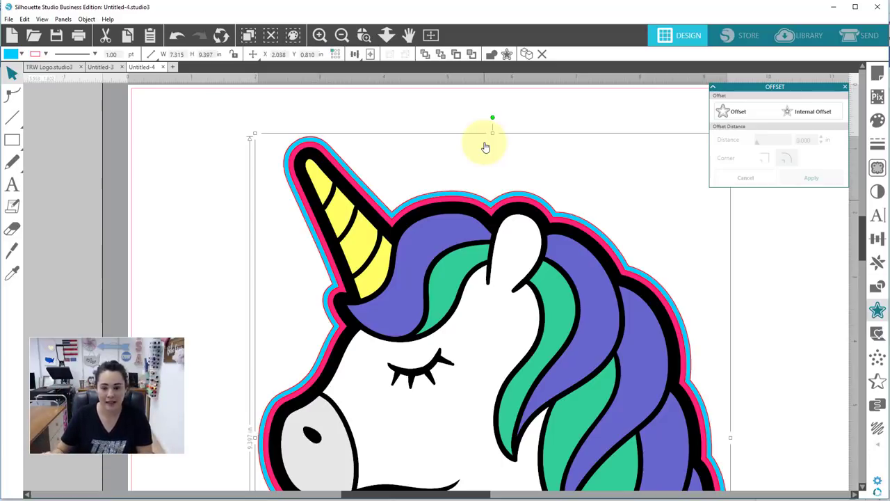
click(280, 119)
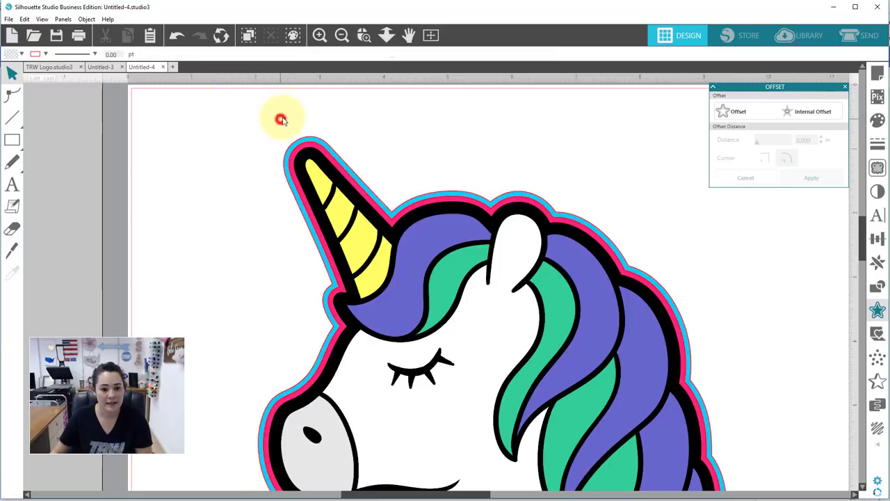
click(336, 112)
drag(320, 106, 319, 149)
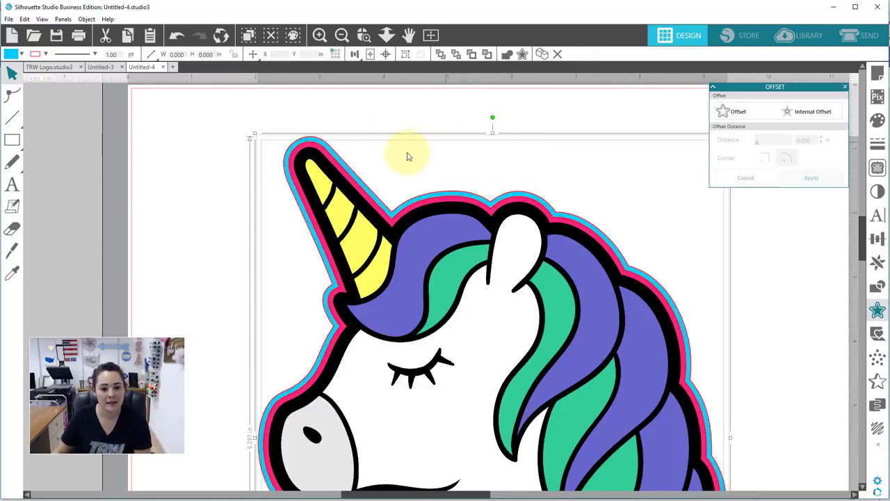
right_click(348, 165)
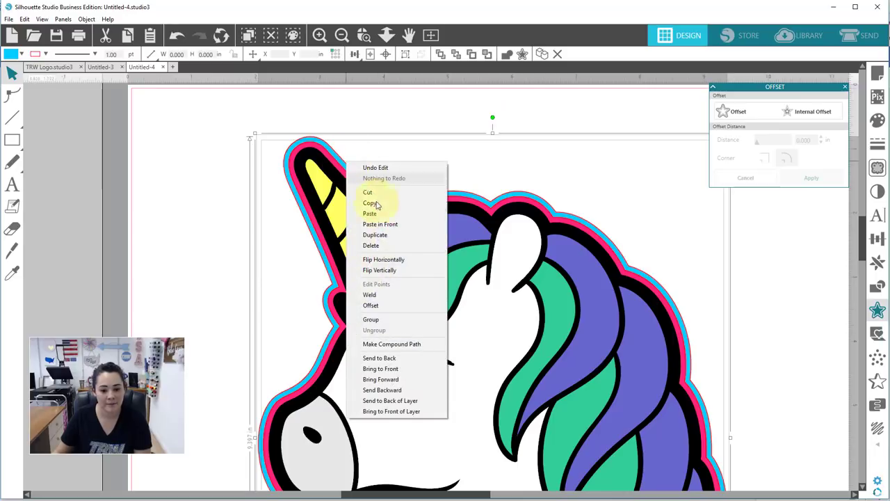
click(389, 344)
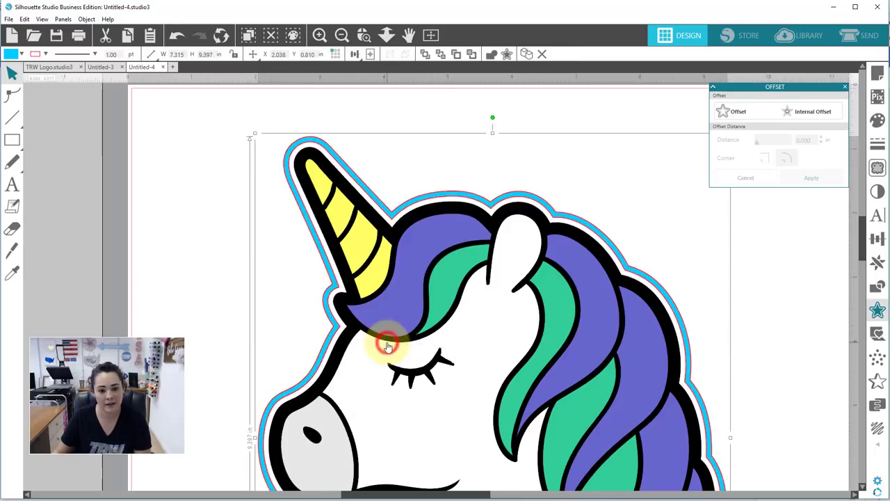
Fill the compound outline ring around the unicorn with black.
click(430, 34)
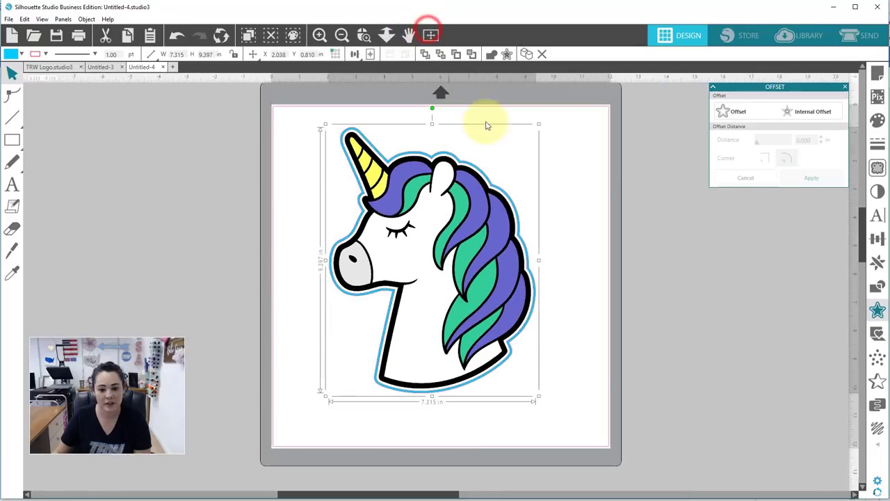
click(14, 54)
click(75, 78)
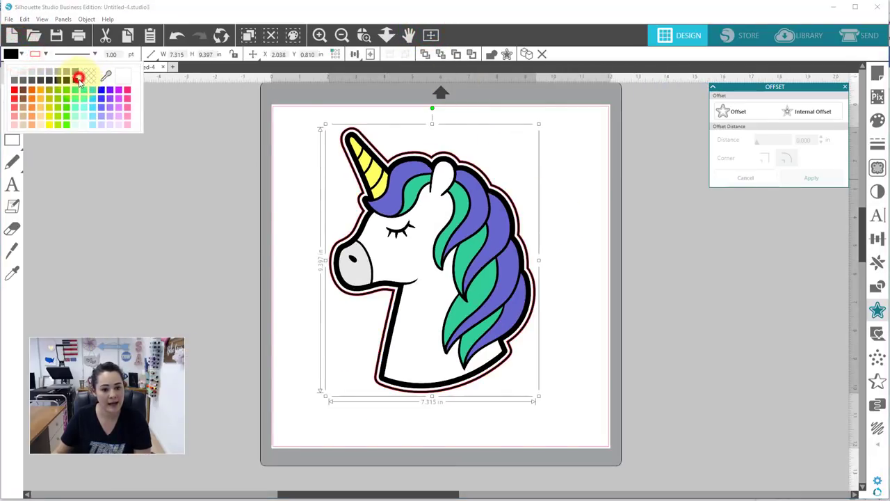
click(612, 194)
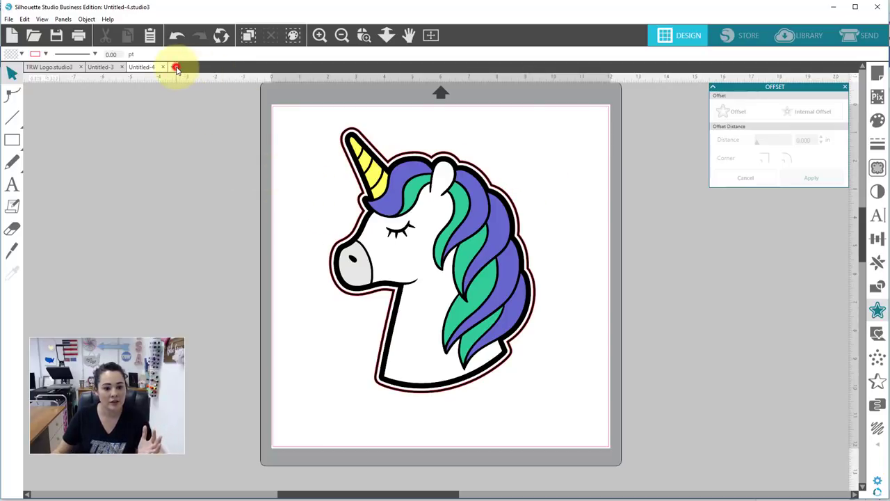
Create a new blank document and add a text object containing the surname in the upper part of the page.
click(176, 66)
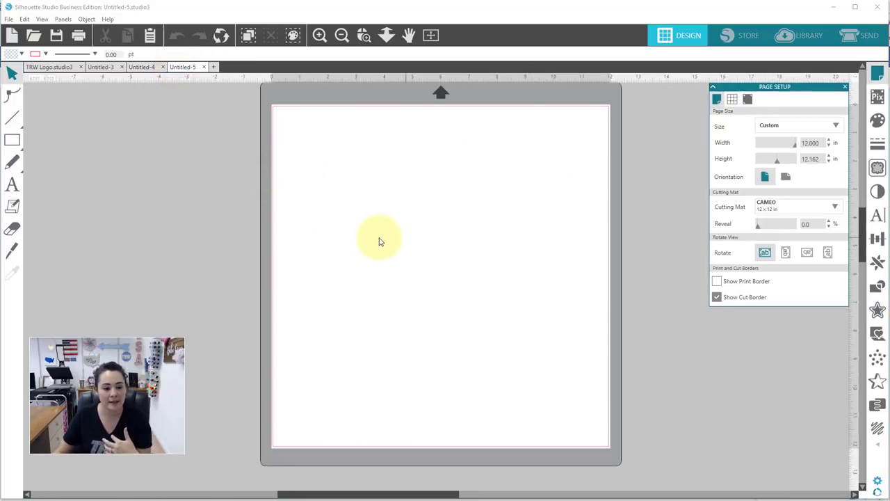
click(12, 184)
click(381, 194)
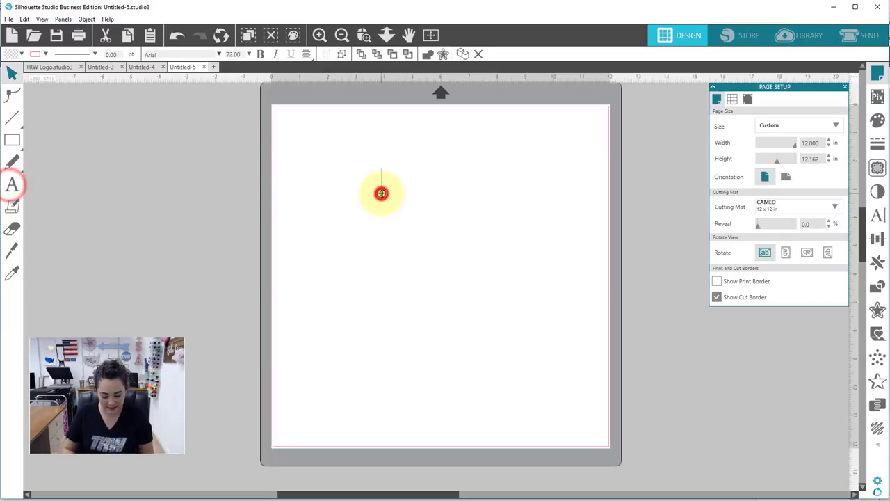
text(Potts)
key(ctrl+a)
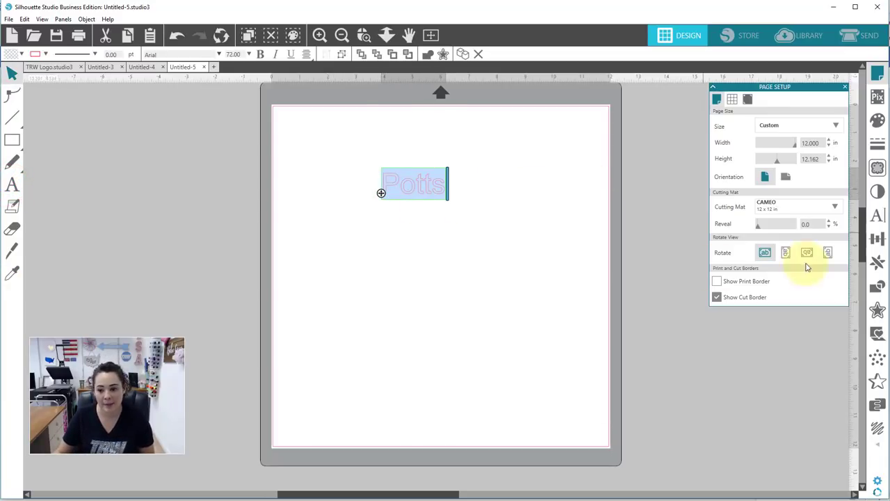
Set the surname text's font to Vanessa Handscript.
click(877, 216)
click(757, 121)
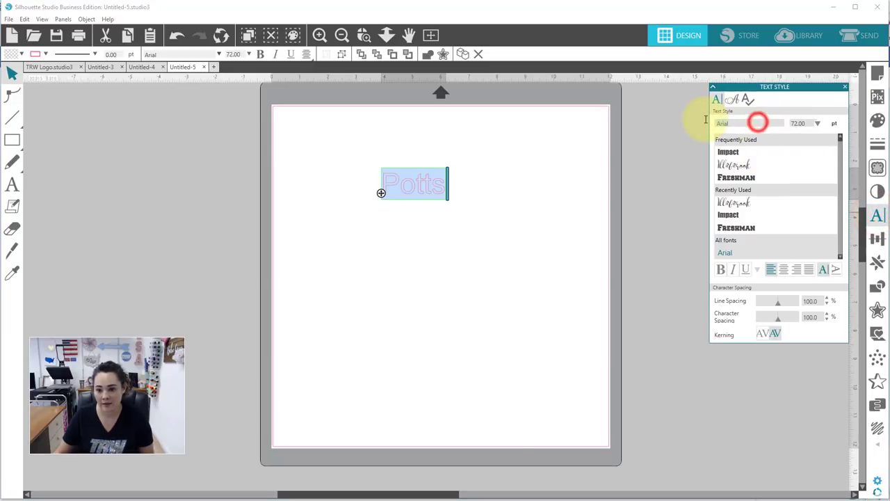
text(vanessa Handscript)
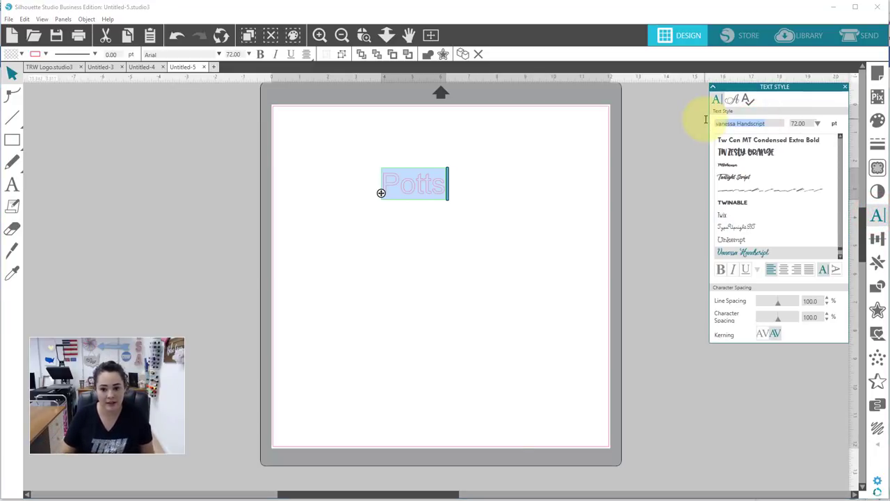
key(Return)
click(413, 253)
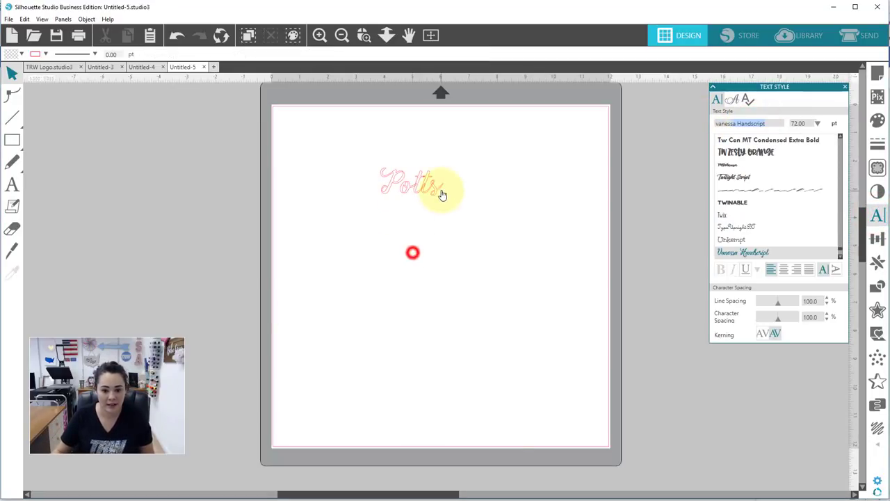
Enlarge the surname text to about 6.23 in wide and fill it with black.
click(441, 189)
drag(444, 207, 561, 299)
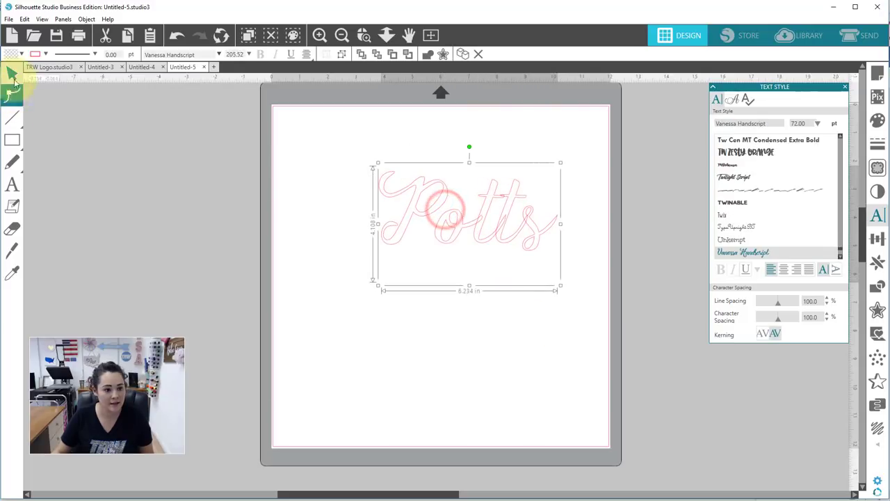
click(21, 54)
click(14, 67)
click(77, 82)
click(322, 325)
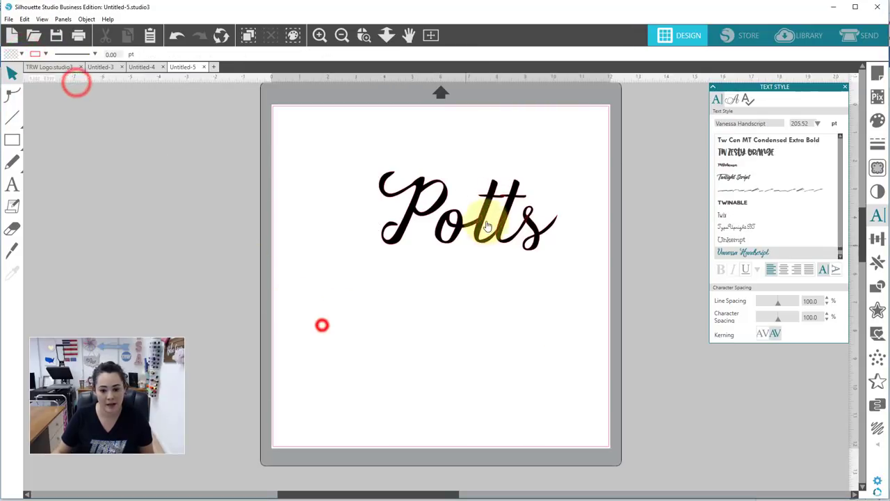
Move the surname text to the middle of the page and weld its overlapping letters.
drag(478, 221, 453, 260)
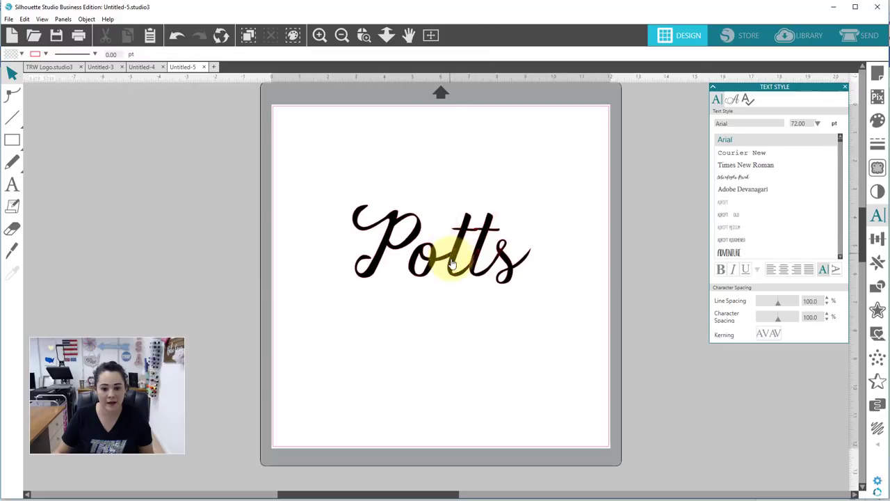
drag(358, 187, 408, 259)
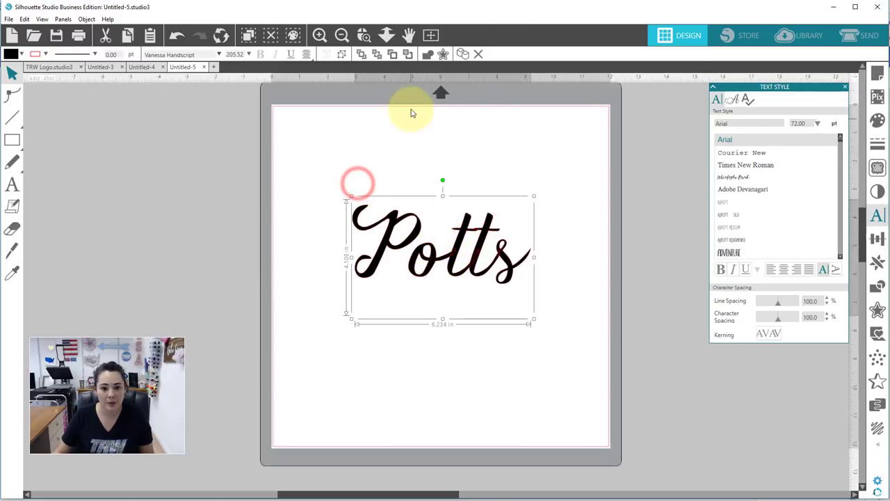
click(426, 56)
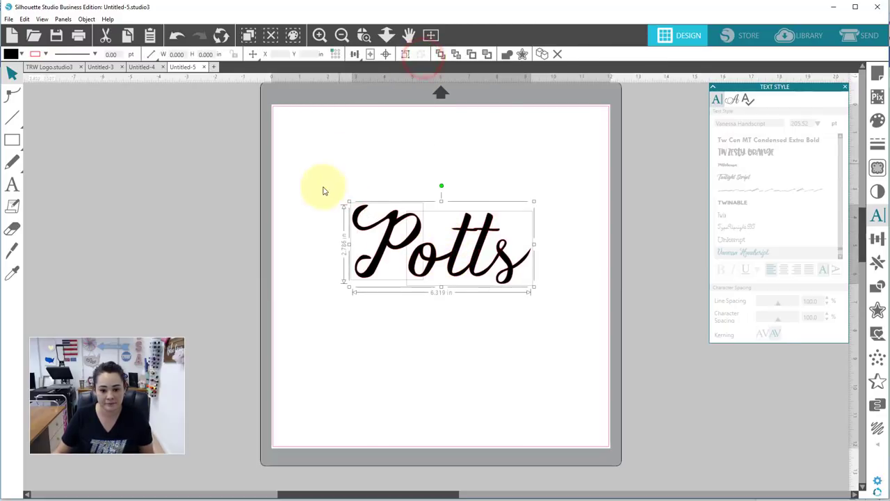
Make the welded surname text a compound path.
right_click(453, 234)
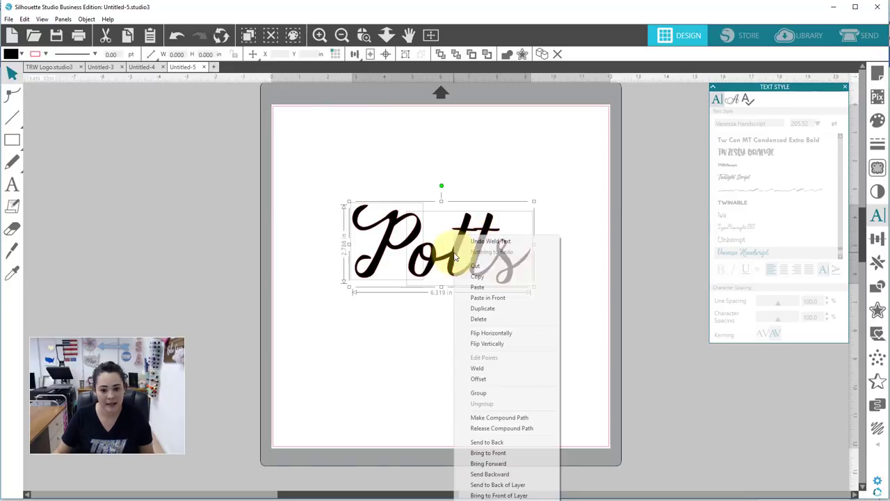
click(497, 419)
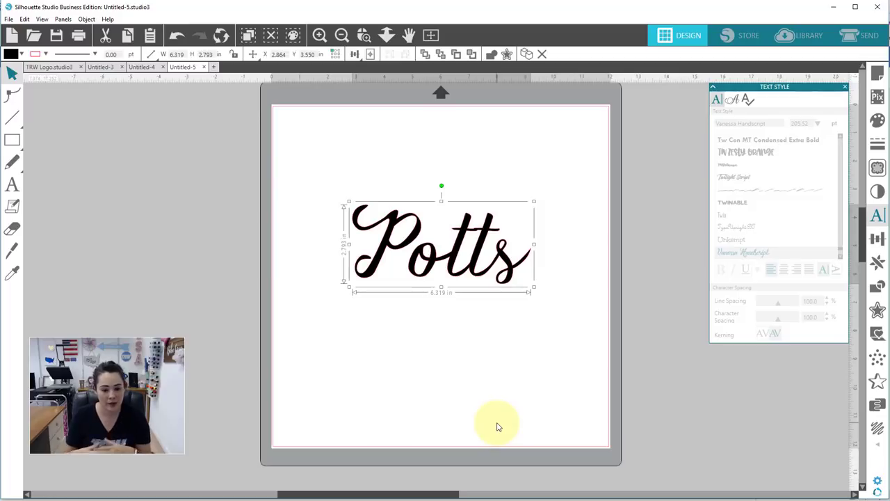
Draw a circle about 6.92 in across and position it centred around the surname text.
mouse_move(12, 140)
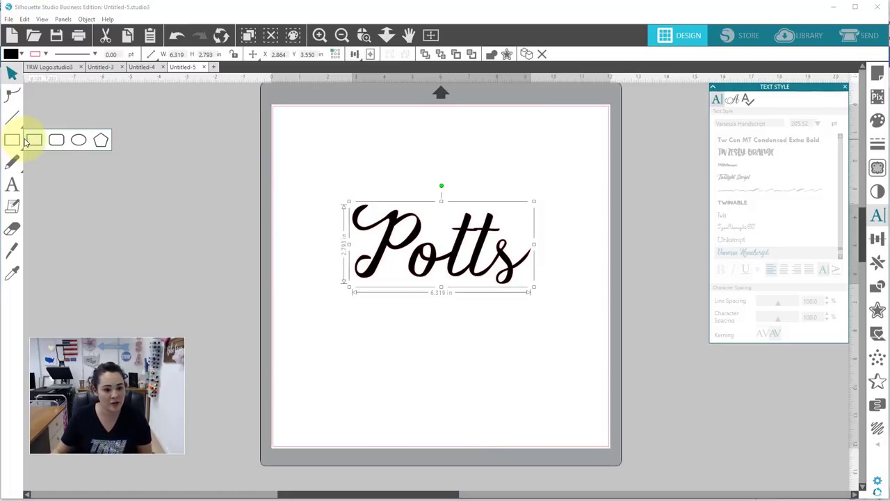
click(79, 139)
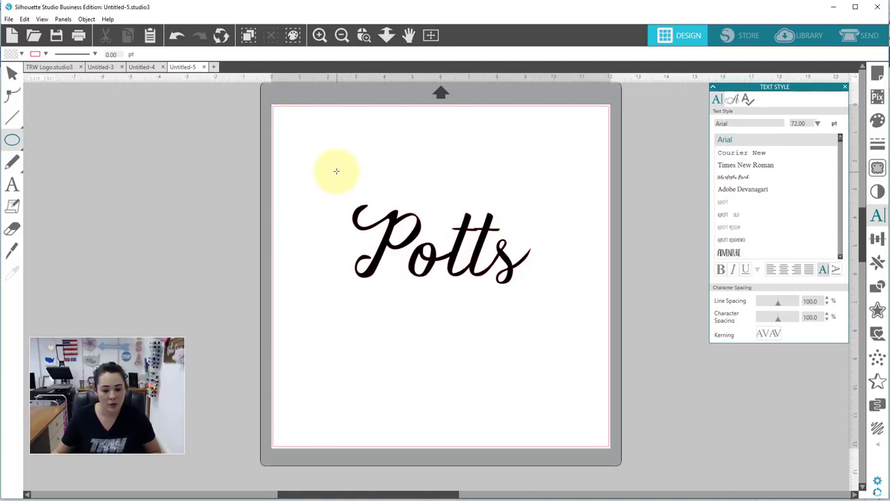
drag(336, 170, 565, 332)
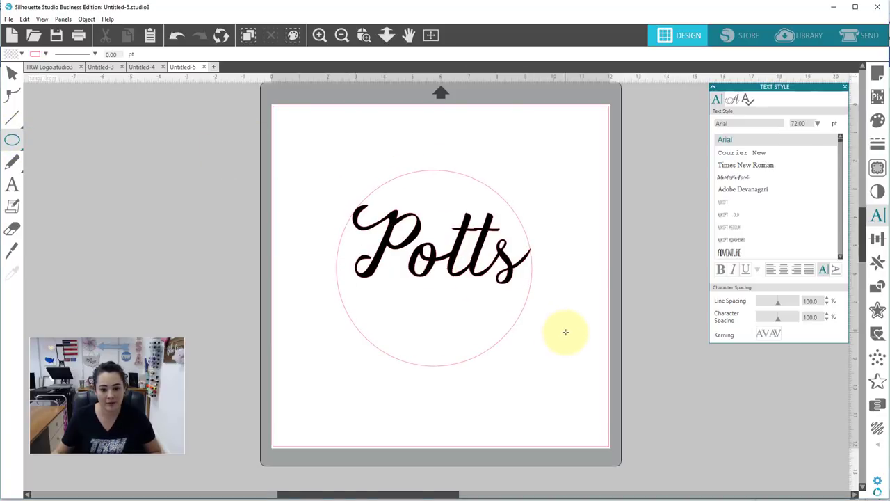
click(12, 72)
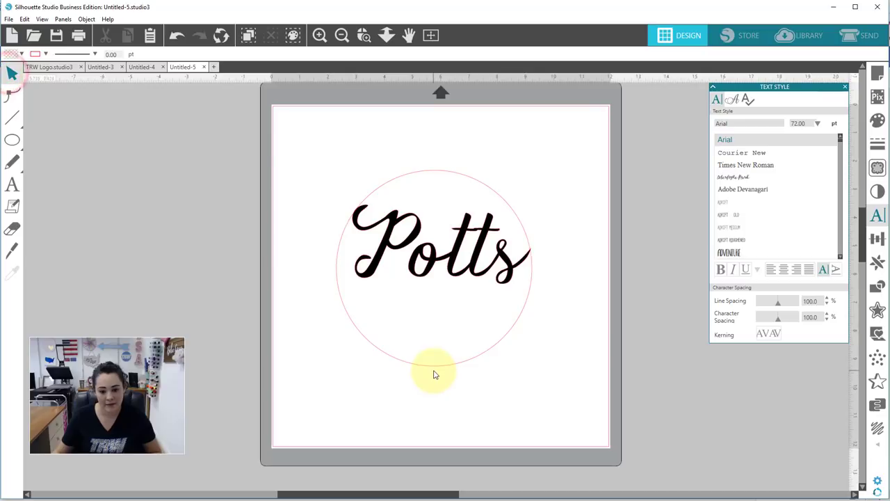
drag(434, 365, 439, 343)
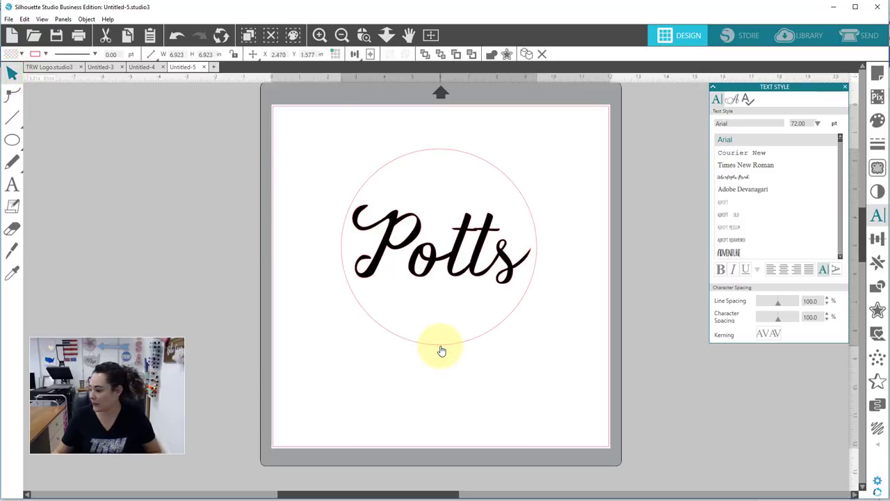
click(441, 350)
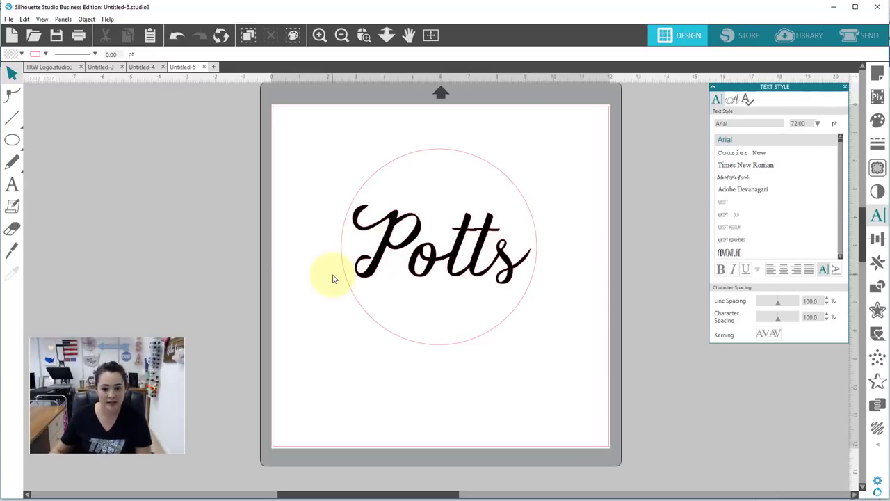
Enlarge the surname text to about 6.76 in wide so its ends reach the circle's edges.
click(455, 261)
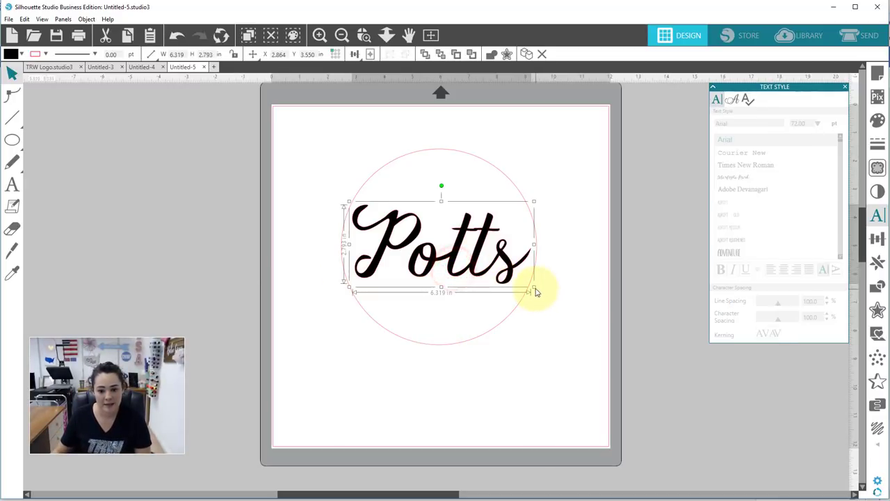
drag(534, 285, 540, 292)
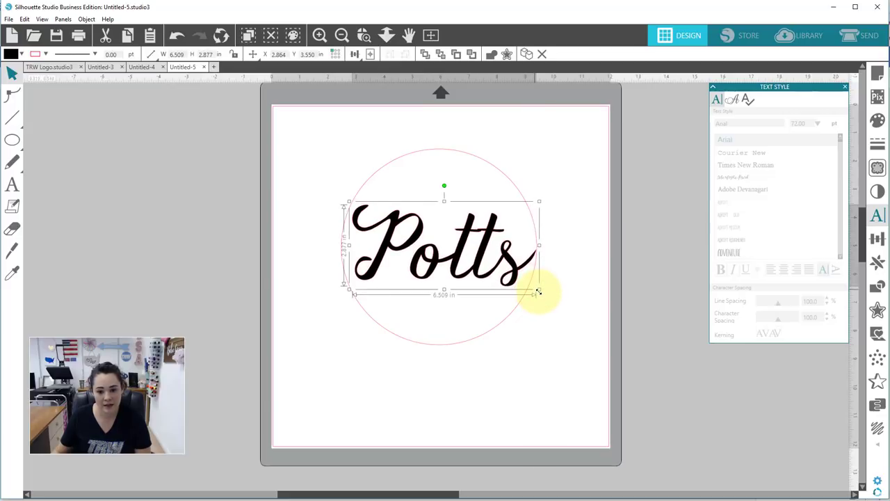
drag(350, 203, 343, 198)
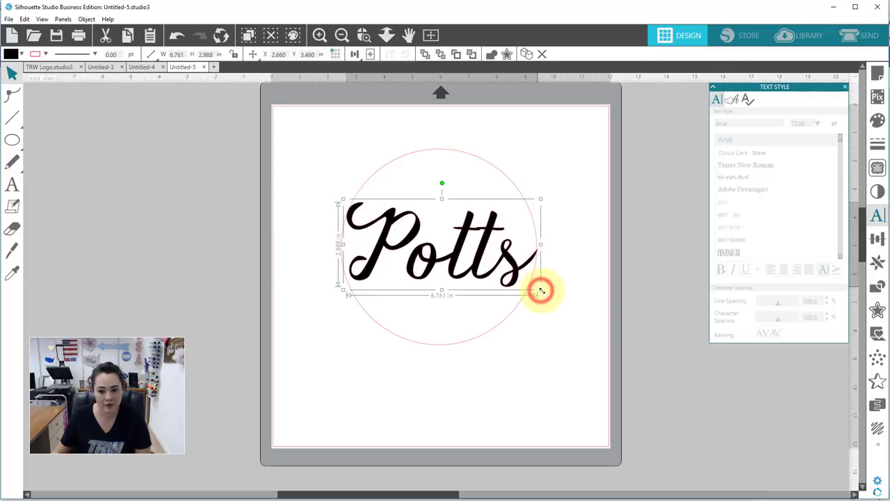
click(537, 352)
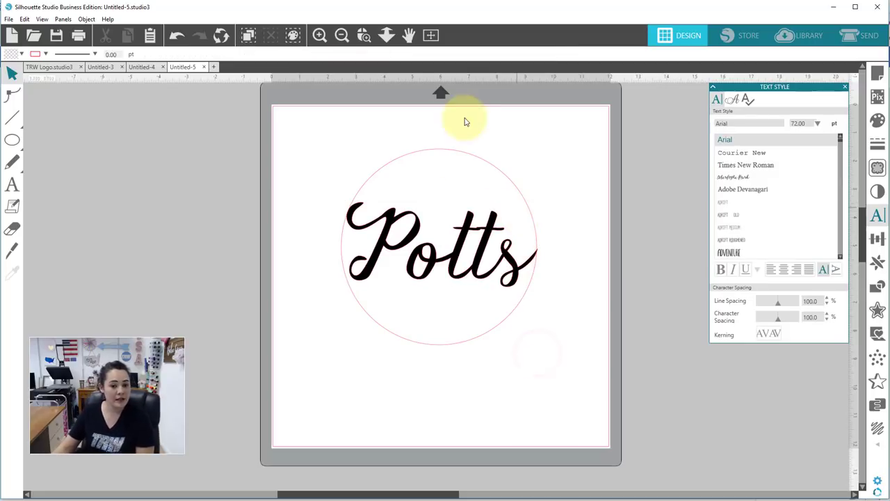
Fill the circle with light blue.
click(451, 153)
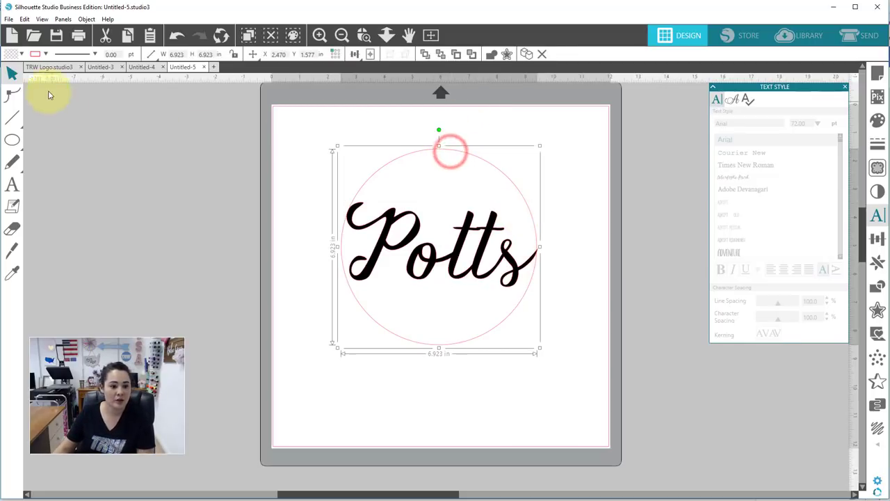
click(22, 54)
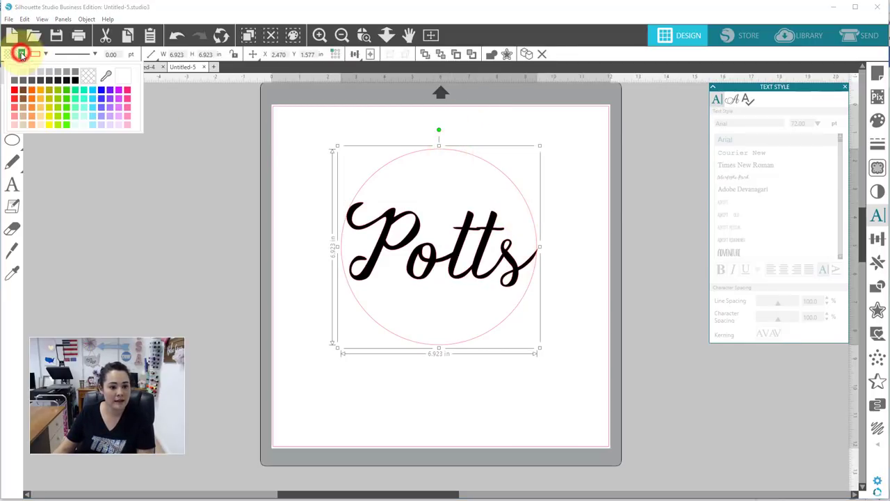
click(97, 90)
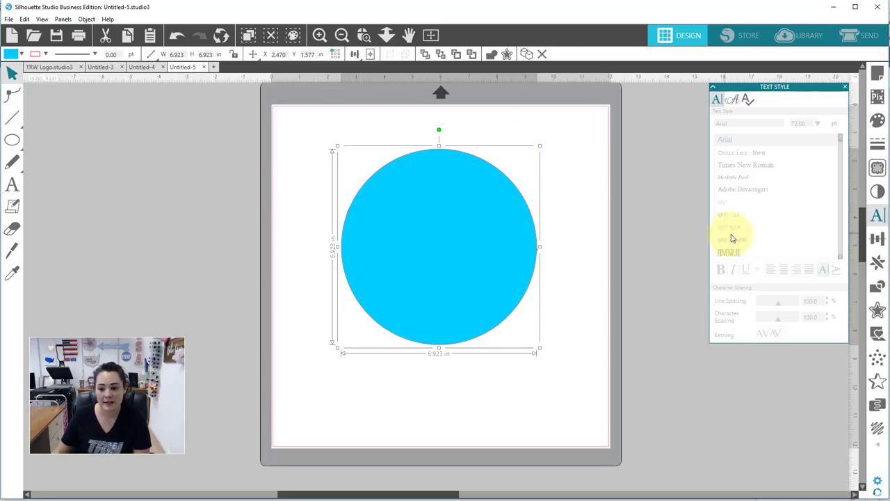
Create an outward offset of the blue circle at a distance of 0.08 in with rounded corners.
click(875, 313)
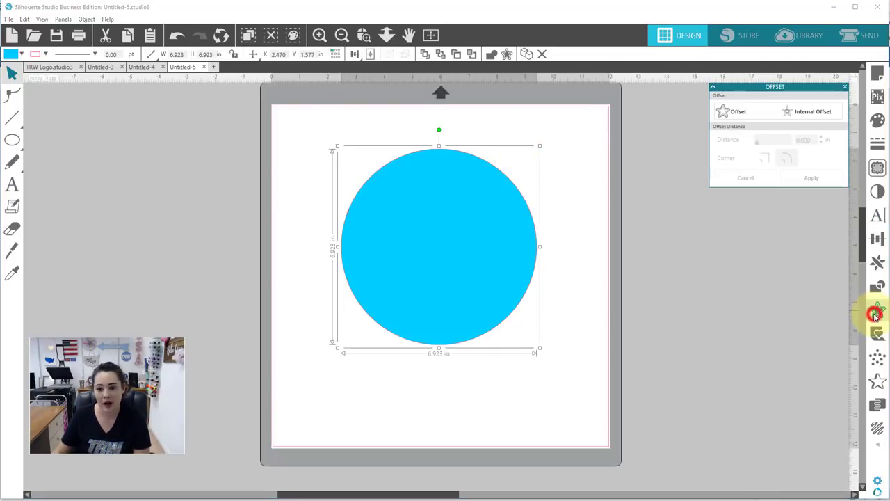
click(734, 112)
drag(813, 138, 764, 133)
text(.06)
key(Return)
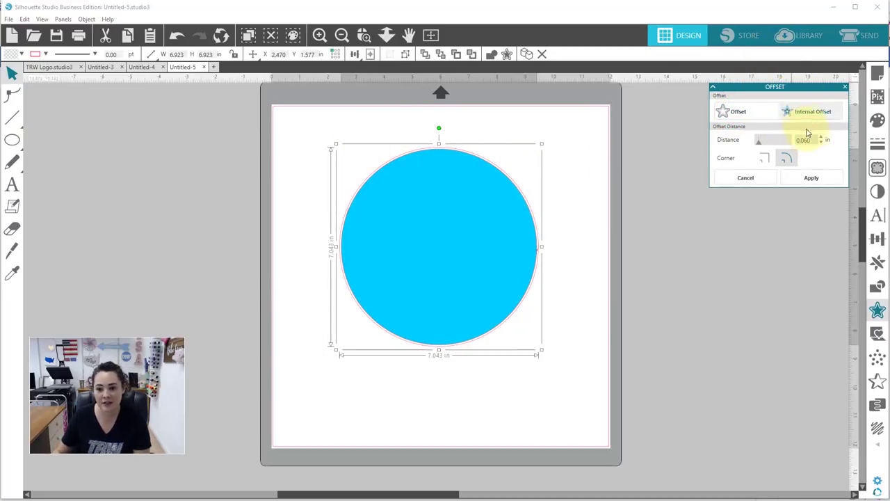
drag(812, 141, 757, 139)
text(.08)
key(Return)
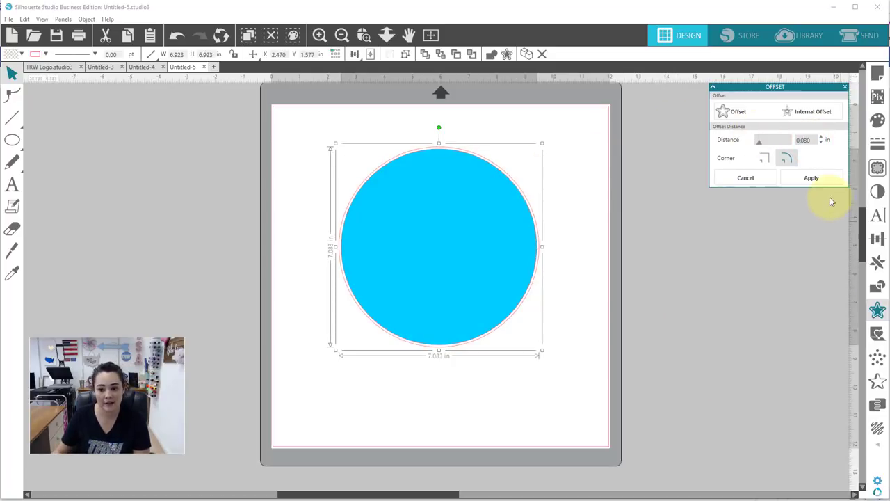
click(814, 179)
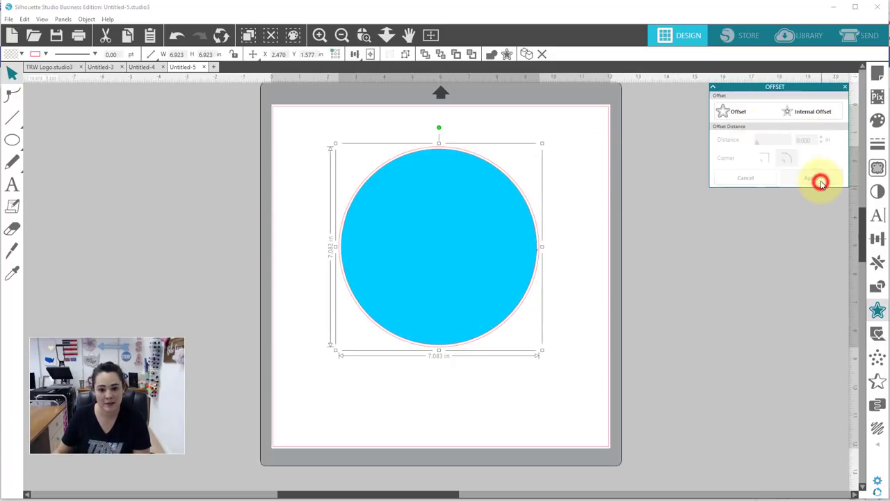
Add a second outward offset of 0.08 in around the first offset circle.
click(729, 110)
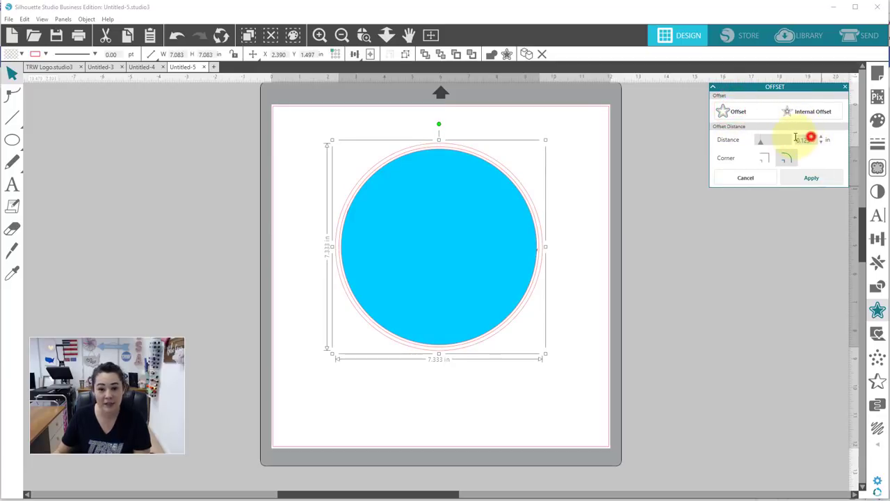
drag(811, 137, 777, 139)
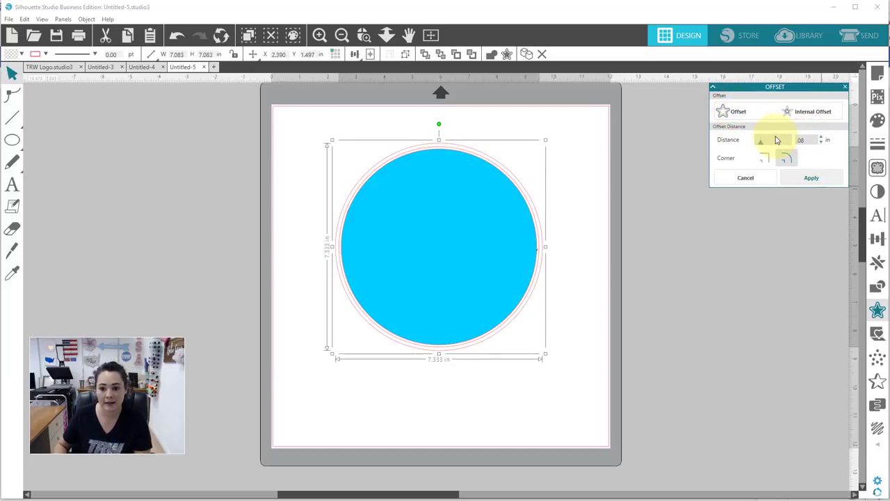
key(Return)
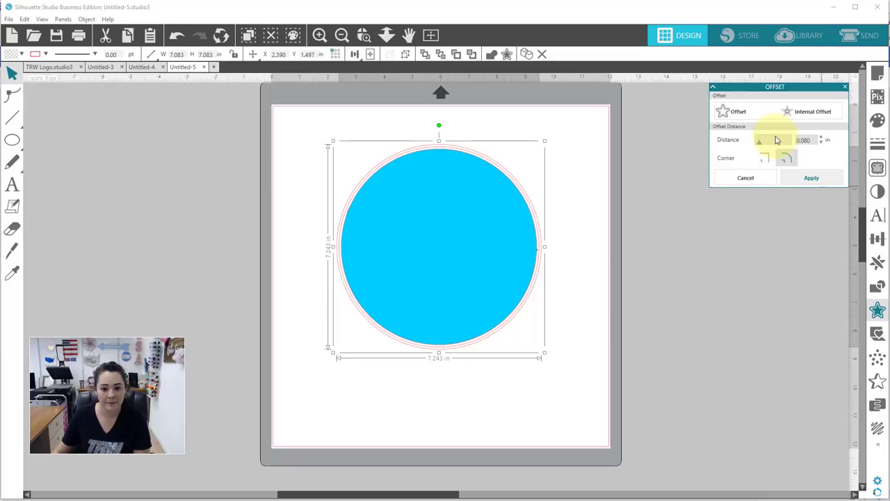
click(805, 179)
click(503, 118)
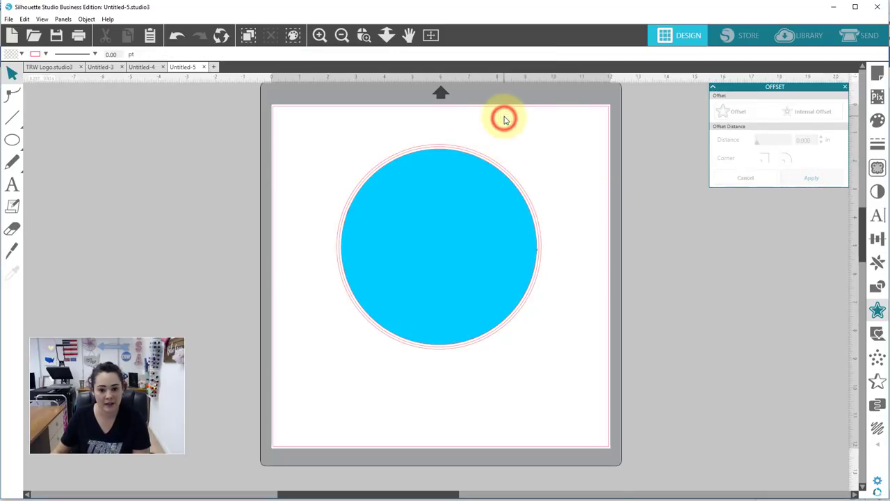
Combine the two offset circles into a compound path and fill the resulting ring with purple.
drag(419, 119, 430, 146)
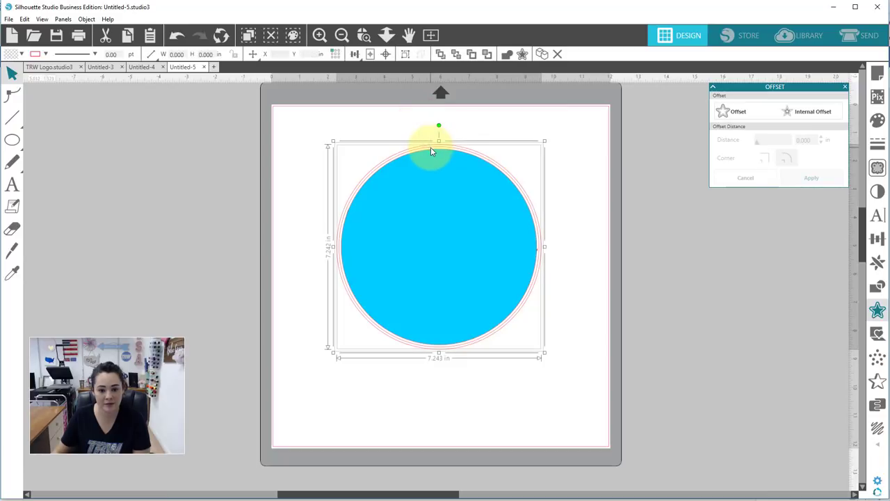
right_click(431, 147)
click(487, 324)
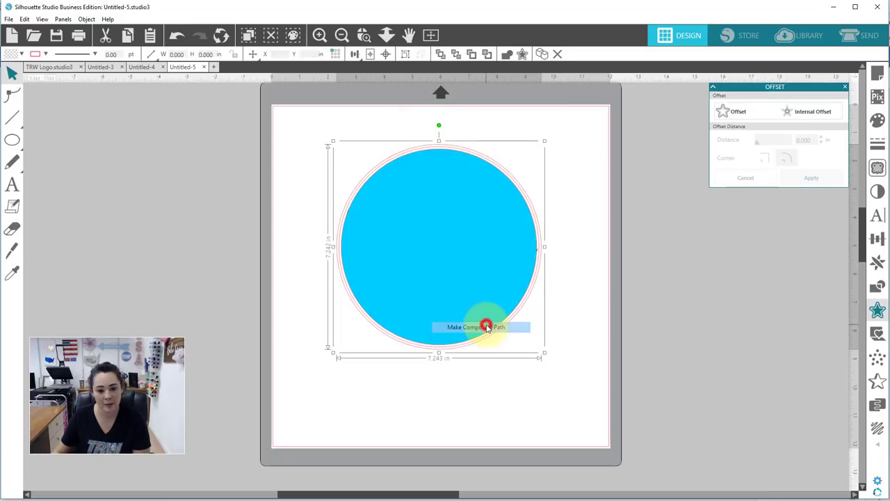
click(20, 53)
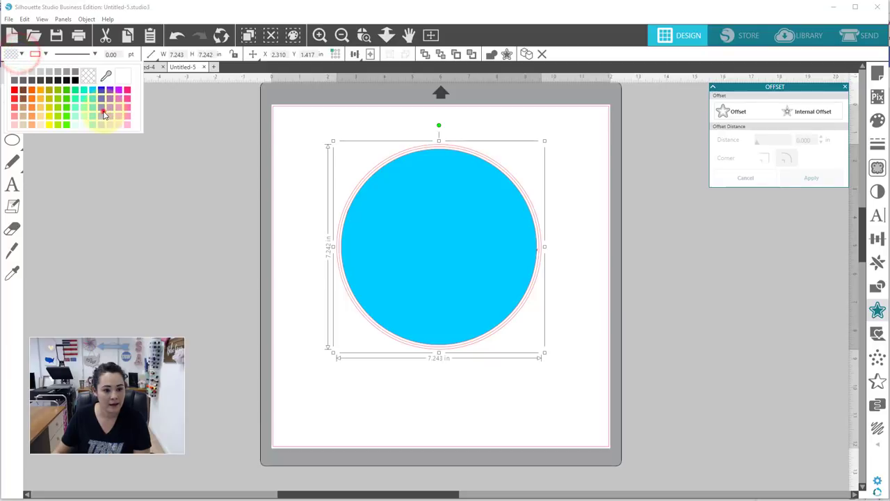
click(103, 109)
click(269, 112)
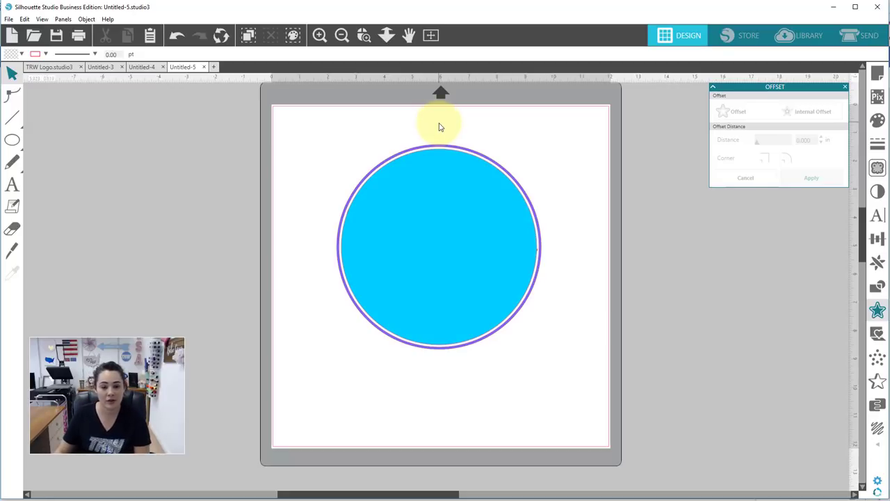
Combine the purple ring and the blue circle into one compound path.
click(434, 154)
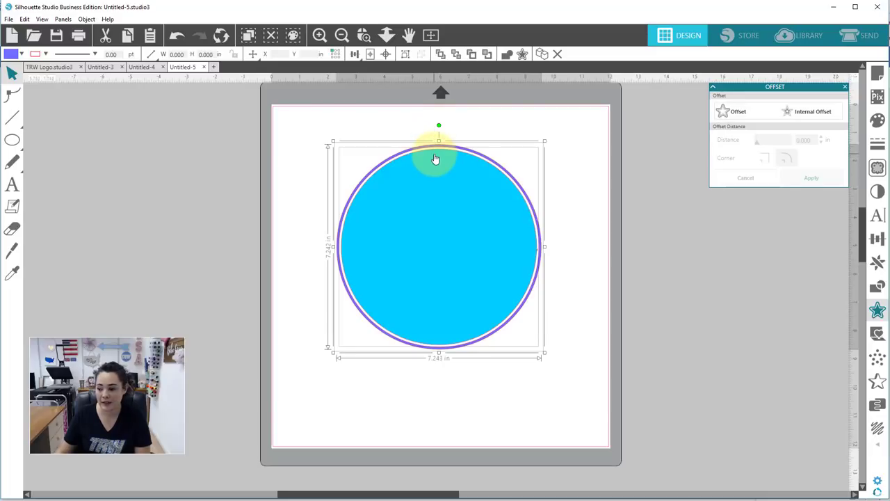
right_click(435, 160)
click(493, 337)
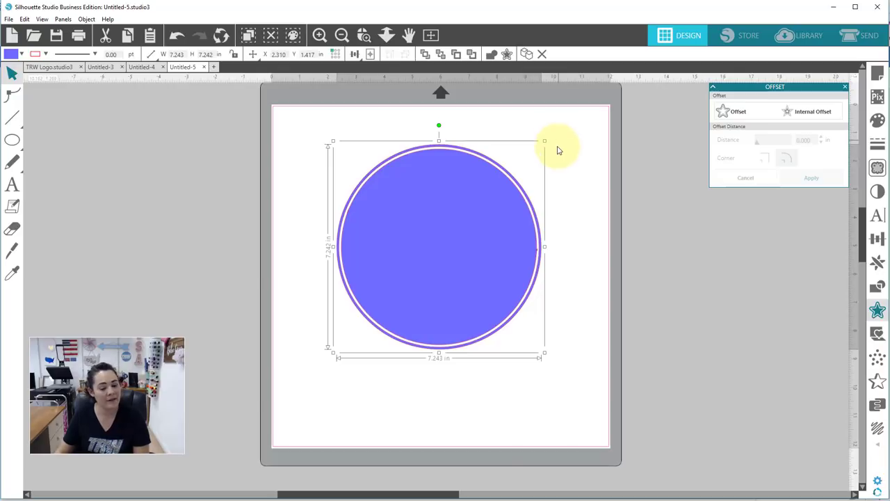
Move the combined circle and ring to the page's upper-left corner, and undo the move.
drag(500, 199, 432, 160)
key(i)
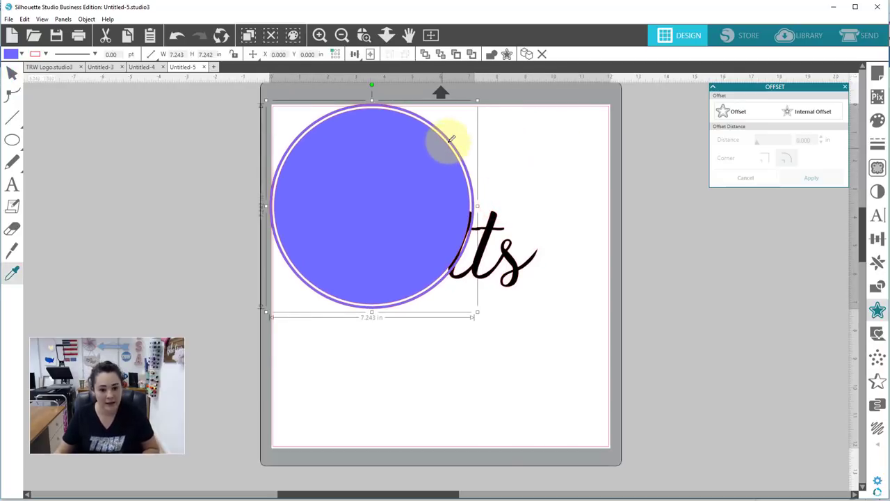
key(ctrl+z)
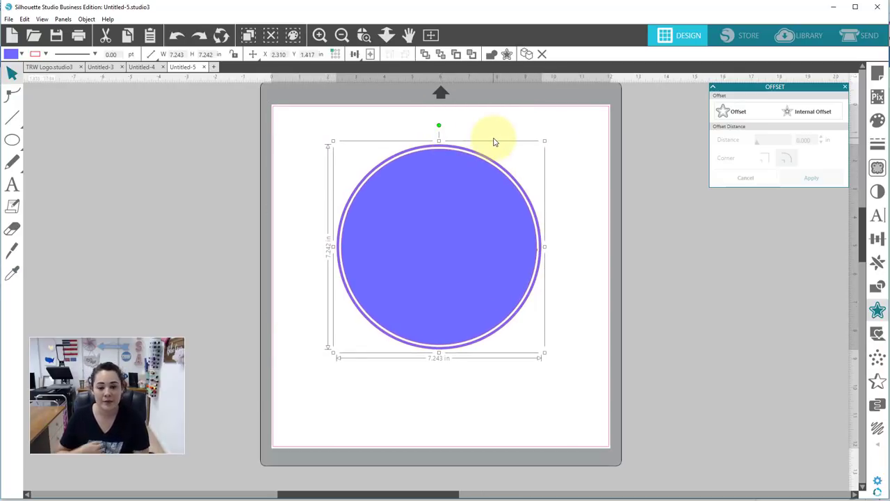
Send the combined circle and ring to the back, behind the surname text.
right_click(464, 164)
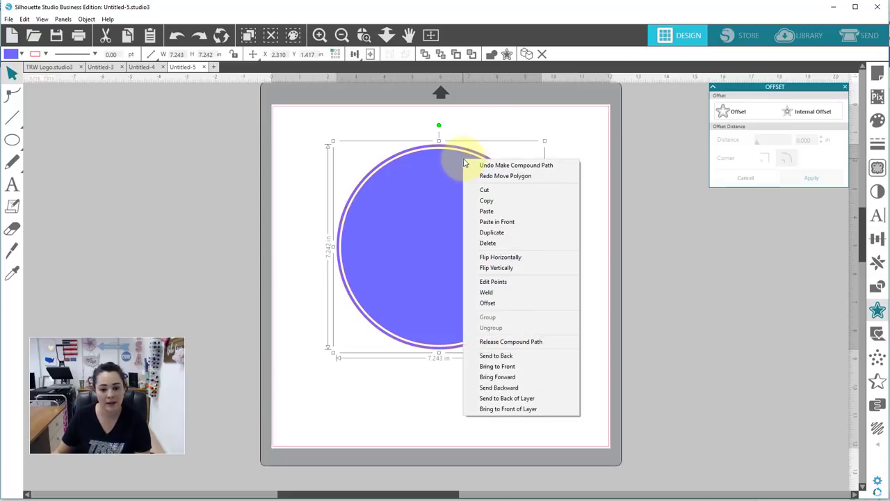
click(506, 357)
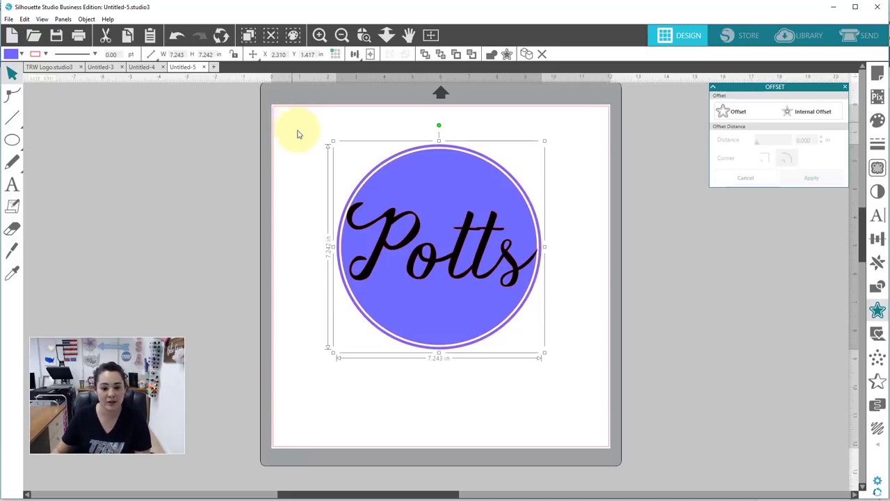
Subtract the script surname from the bordered circle and combine the resulting pieces into one compound path.
drag(300, 120, 416, 274)
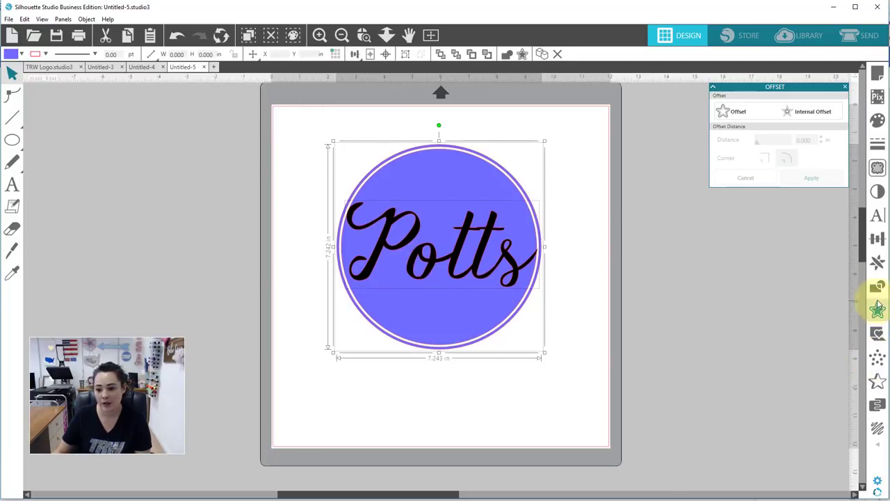
click(878, 288)
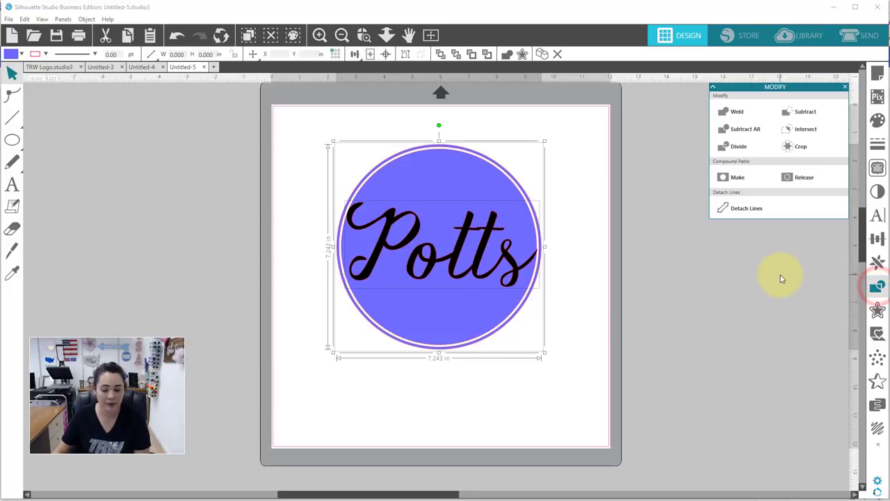
click(802, 113)
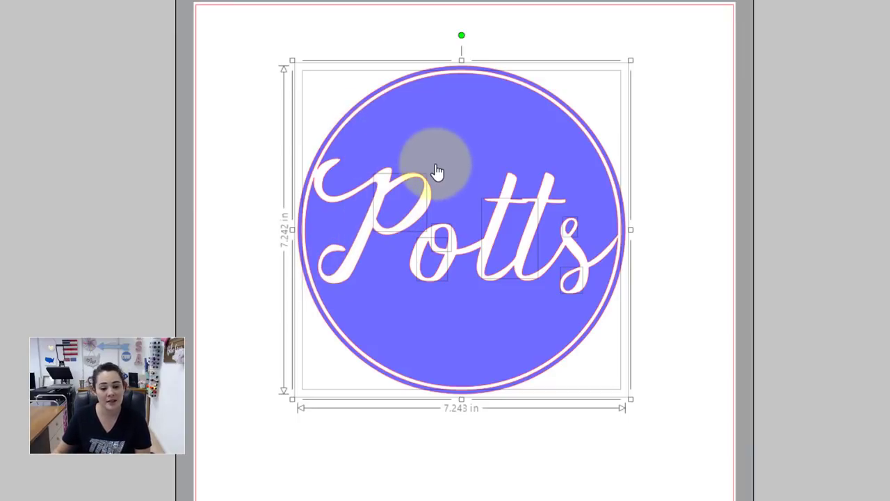
right_click(412, 195)
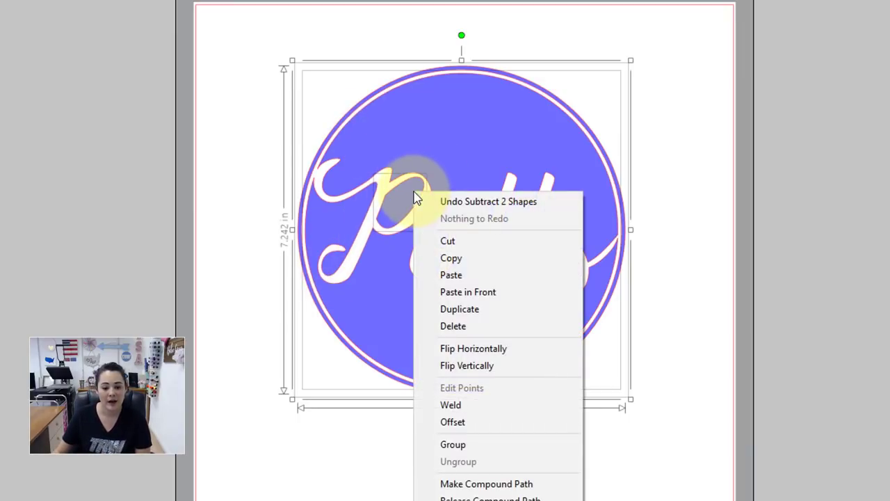
click(478, 484)
Enlarge the combined surname circle to about 9.88 in wide and reposition it near the page's centre.
drag(469, 336, 445, 340)
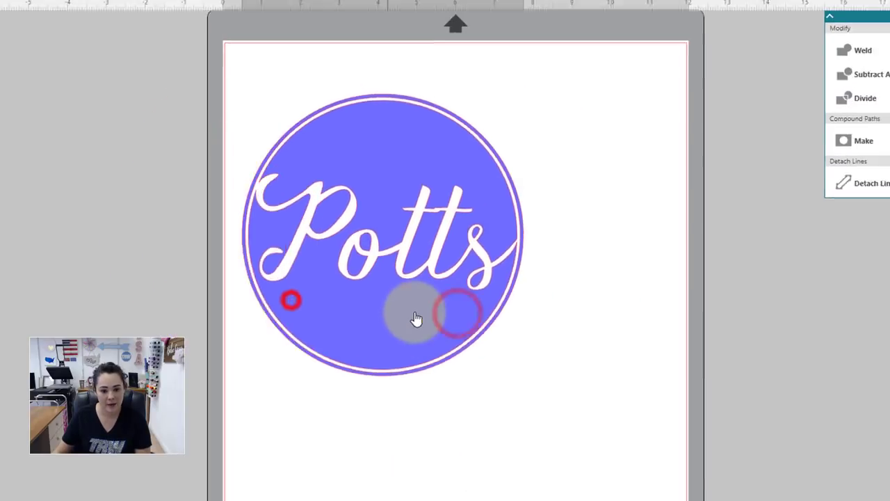
drag(554, 383, 615, 441)
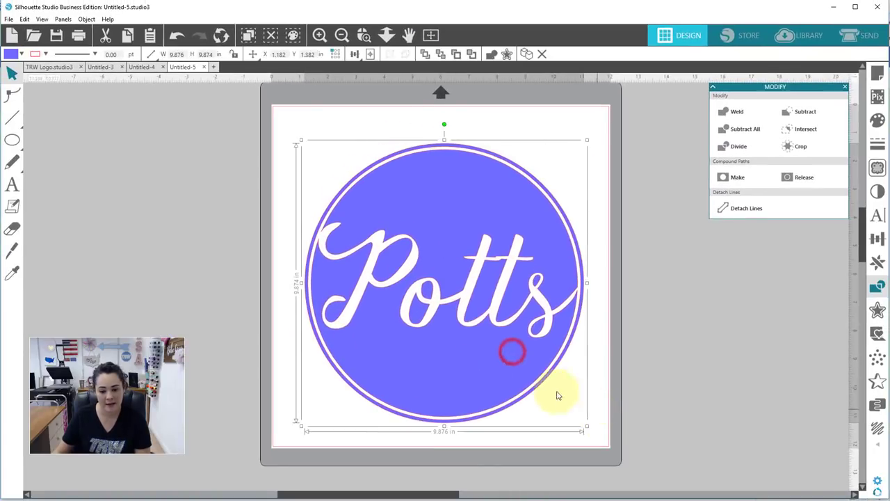
drag(455, 357, 461, 338)
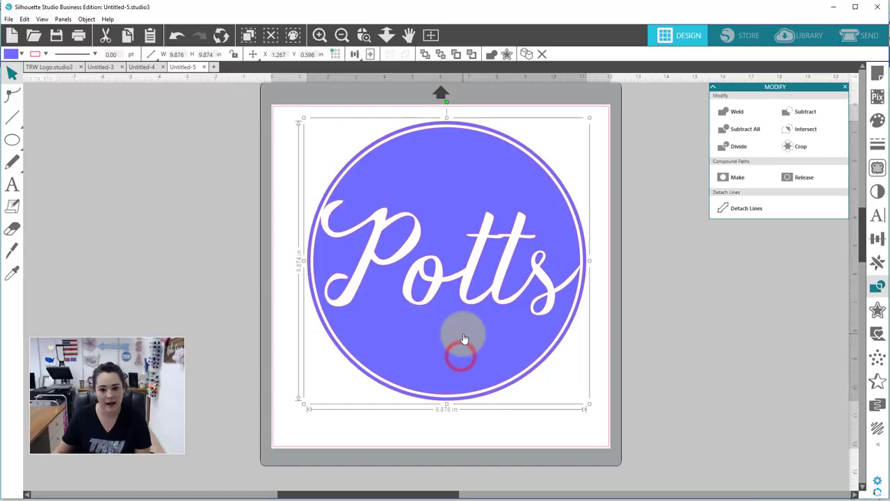
click(485, 437)
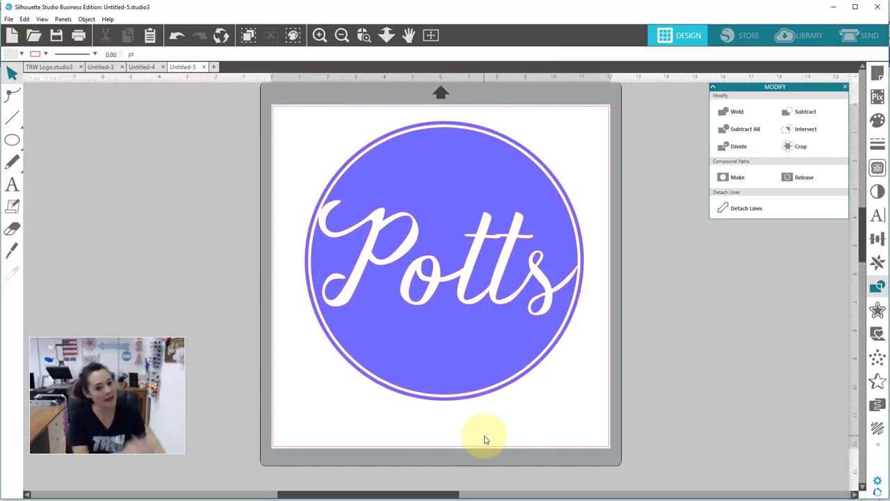